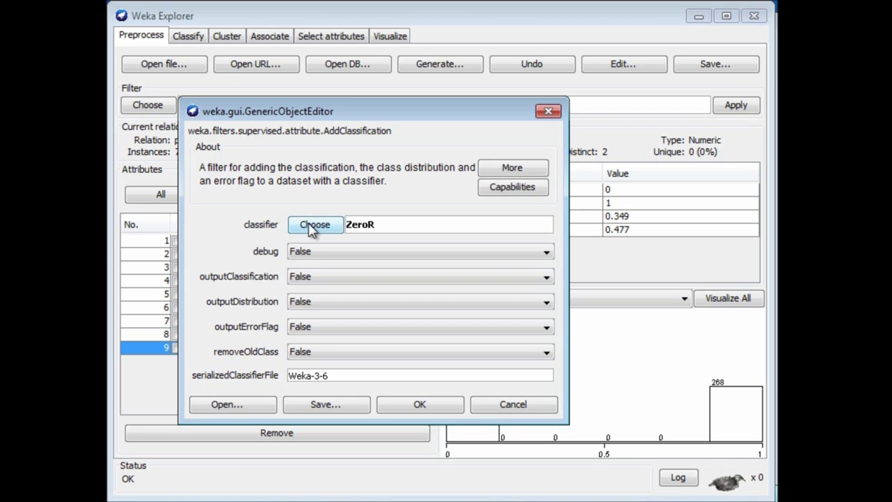
Configure the AddClassification filter to use LinearRegression with outputClassification set to True, and apply it to the dataset.
left_click(309, 227)
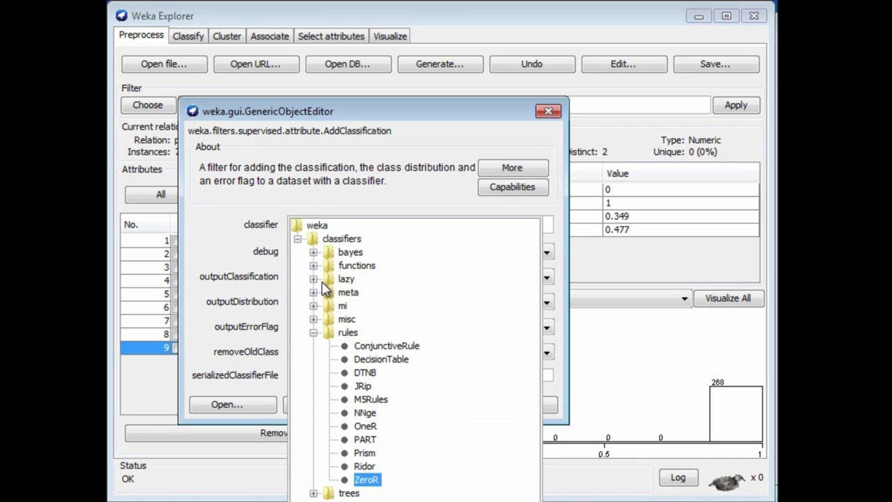
left_click(315, 265)
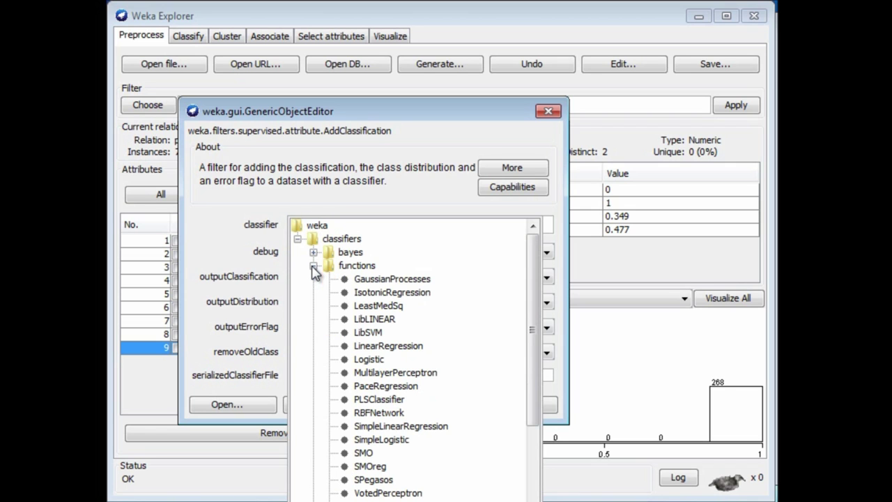
left_click(390, 345)
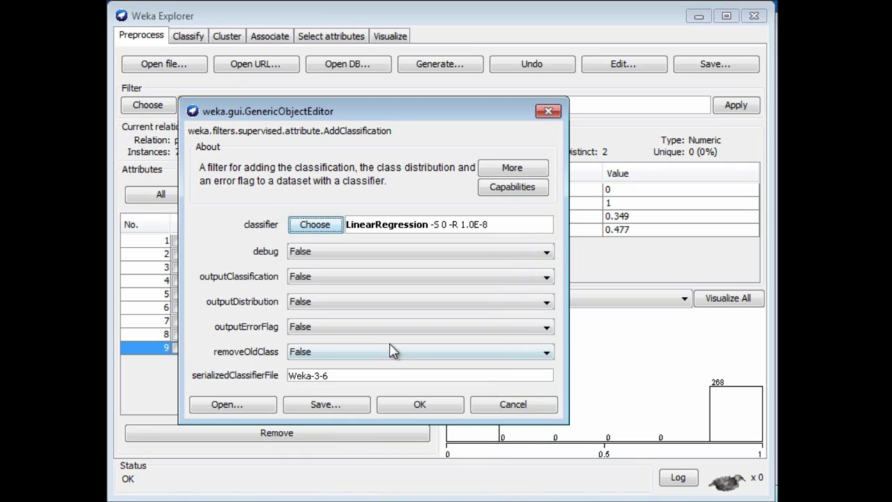
left_click(548, 278)
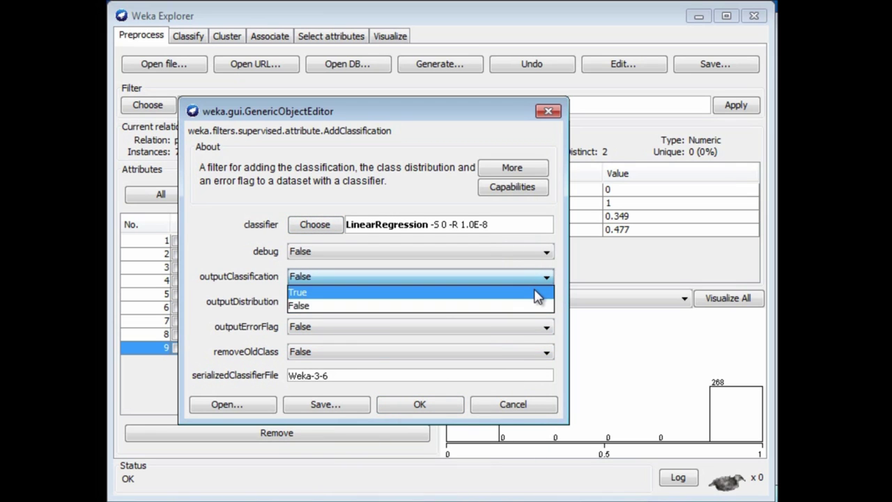
left_click(538, 293)
left_click(420, 405)
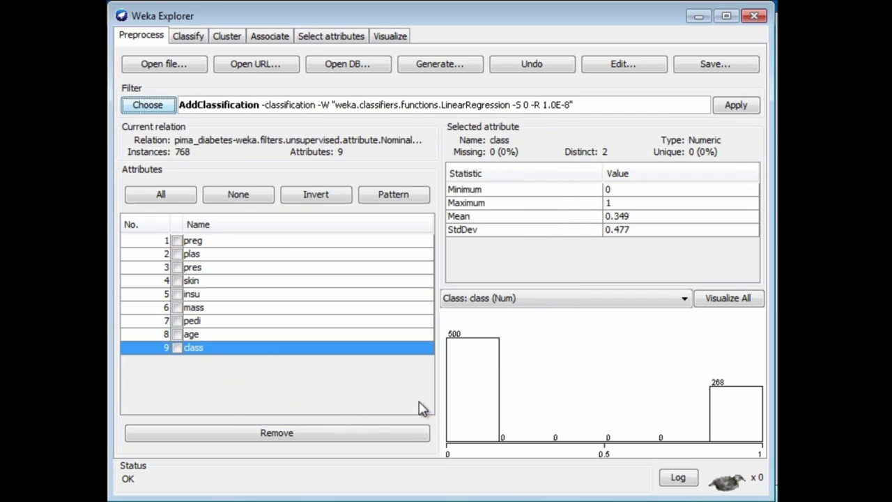
left_click(736, 106)
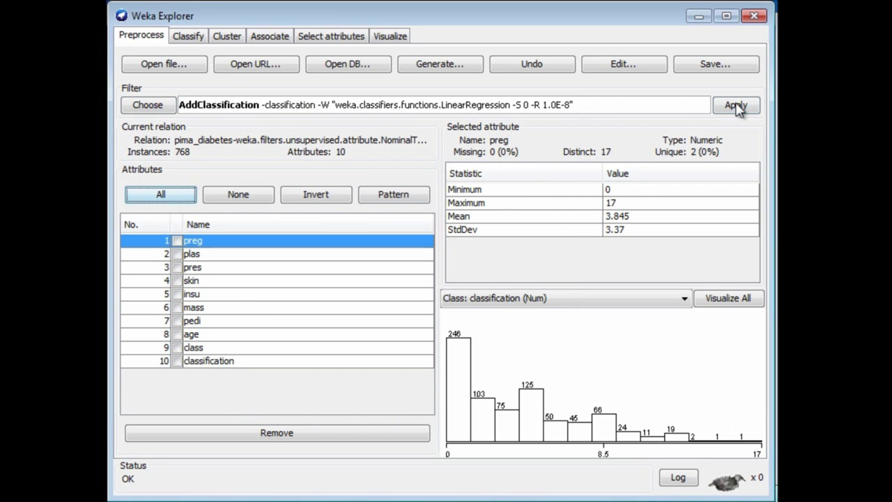
Examine the statistics of the classification attribute, the earlier regression predictions and the class attribute.
left_click(207, 364)
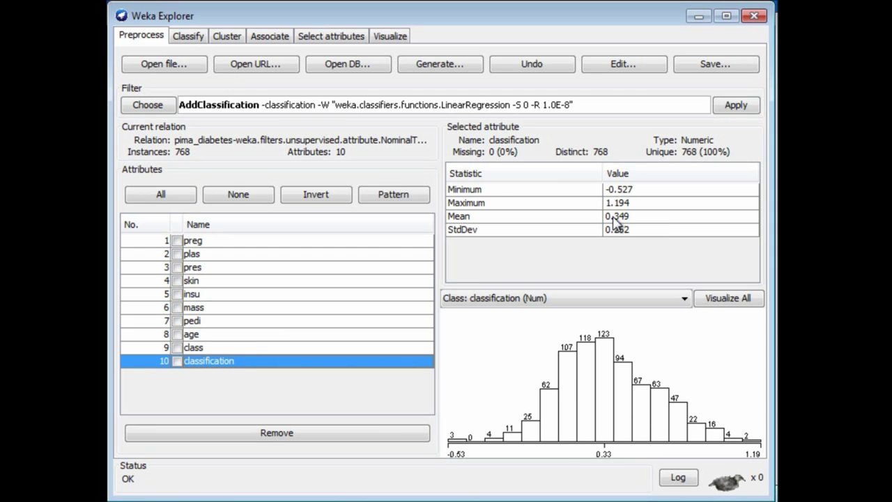
left_click(195, 39)
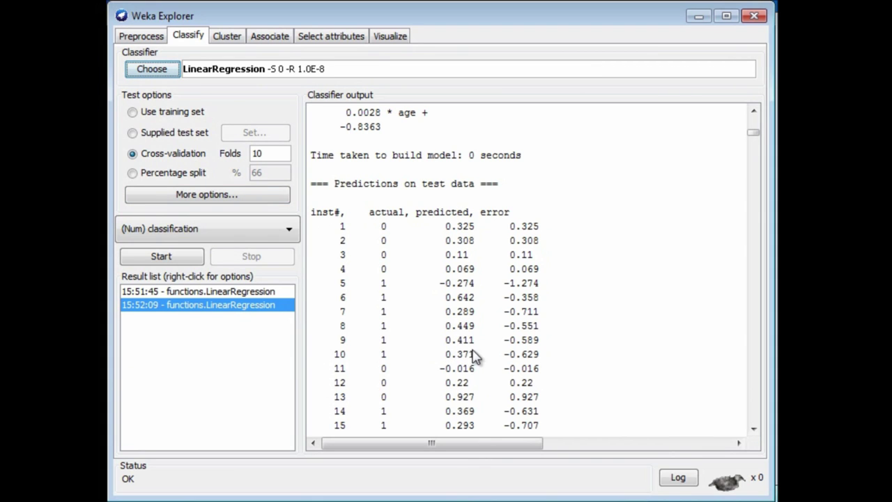
left_click(147, 39)
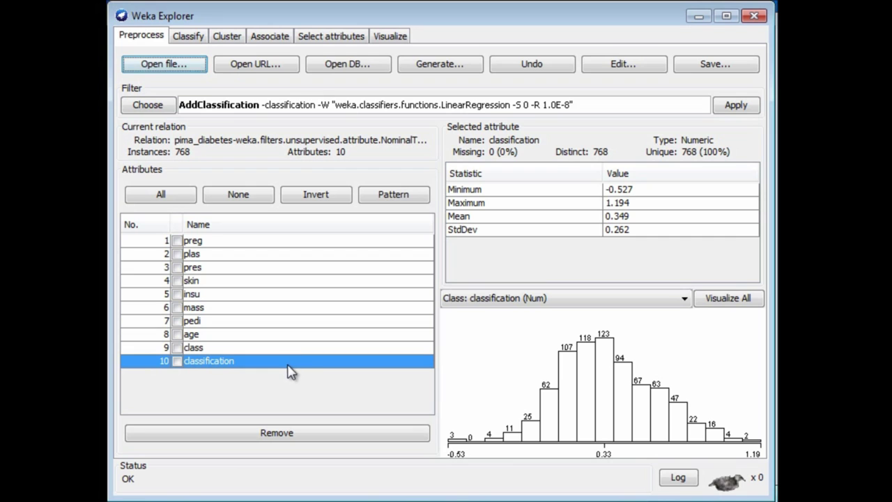
left_click(192, 351)
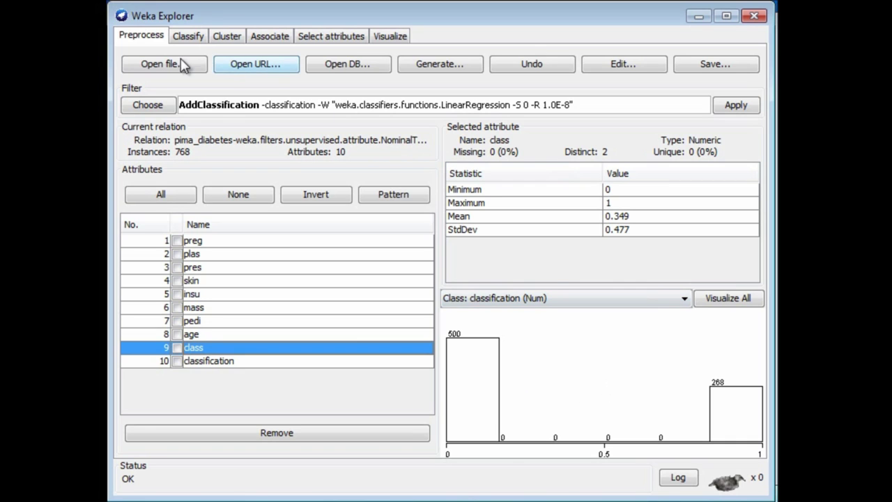
Choose the unsupervised attribute filter NumericToNominal.
left_click(153, 109)
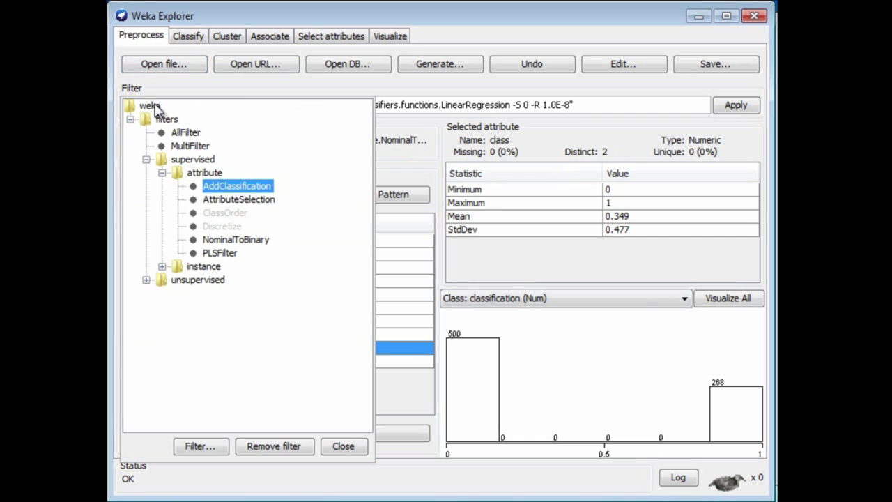
left_click(147, 280)
left_click(161, 294)
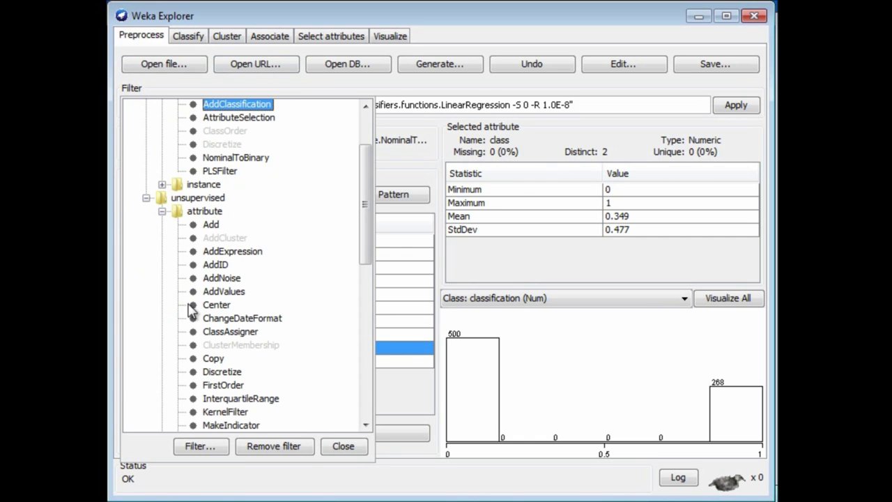
left_click_drag(368, 235, 369, 336)
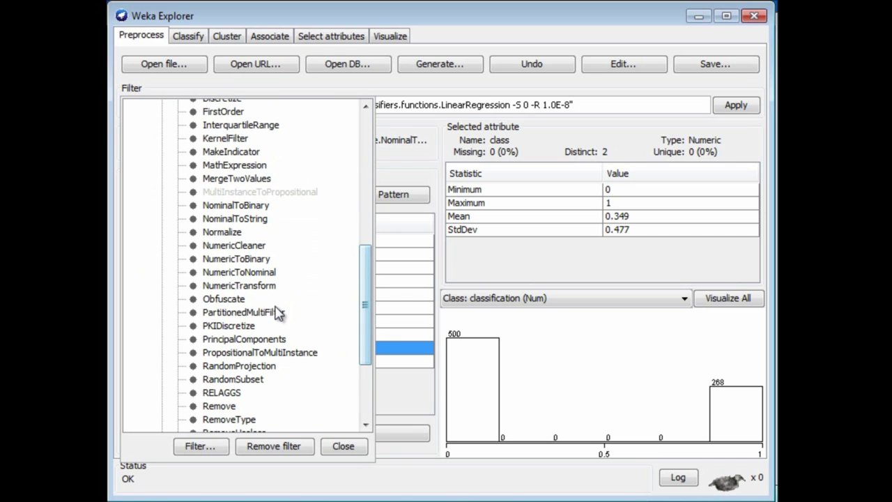
left_click(260, 273)
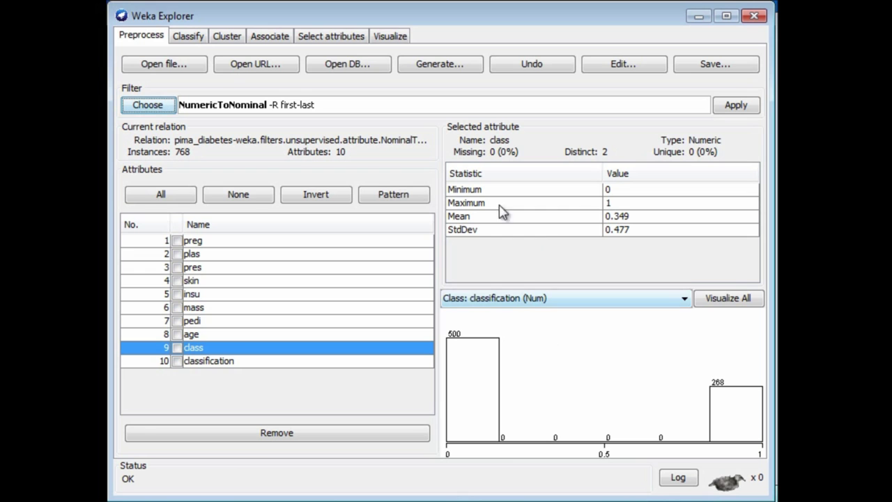
Set the filter's attributeIndices to 9, apply it, and show the class attribute.
left_click(331, 110)
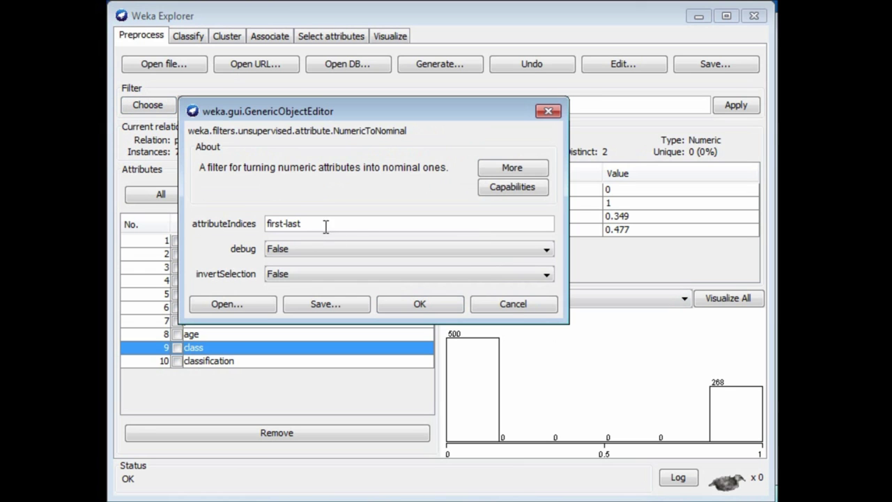
left_click_drag(325, 224, 210, 214)
type("9")
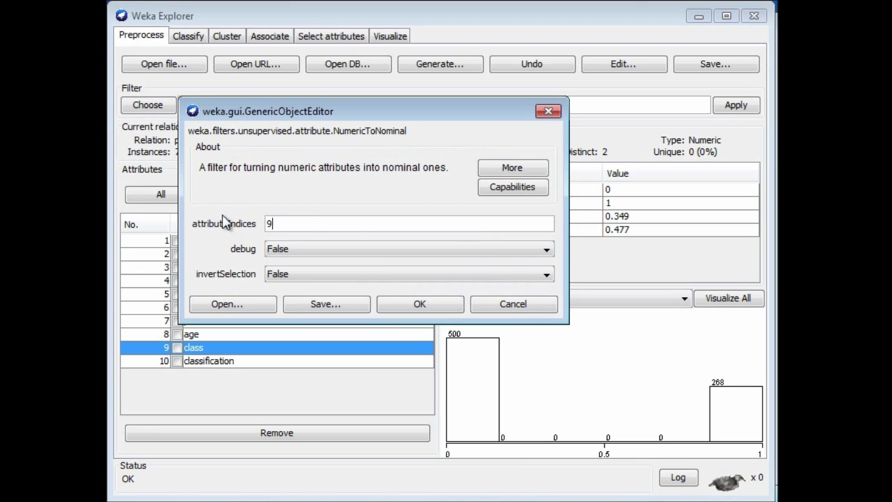
left_click(436, 312)
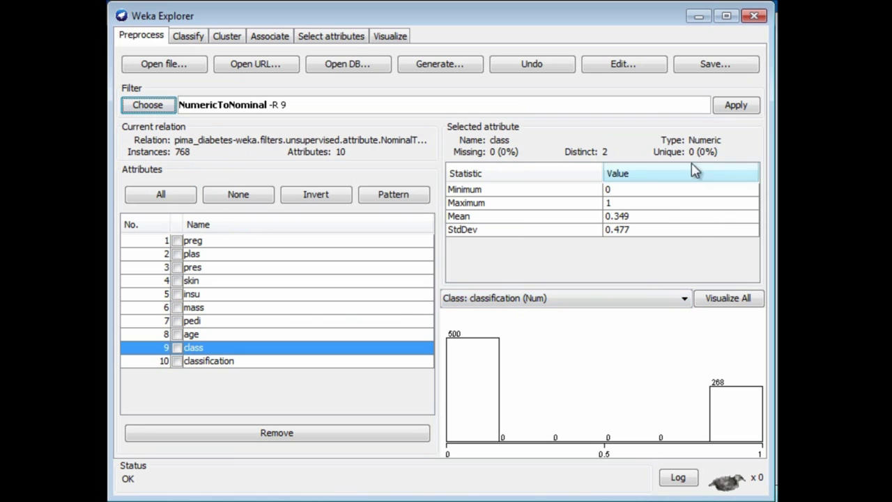
left_click(735, 108)
left_click(285, 345)
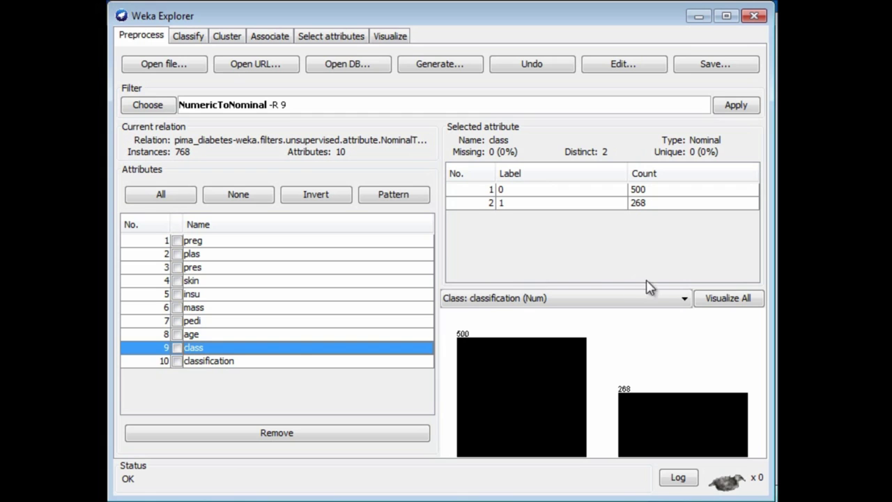
Color the attribute histograms by the nominal class and examine the distributions of preg, plas, pres and class.
left_click(686, 298)
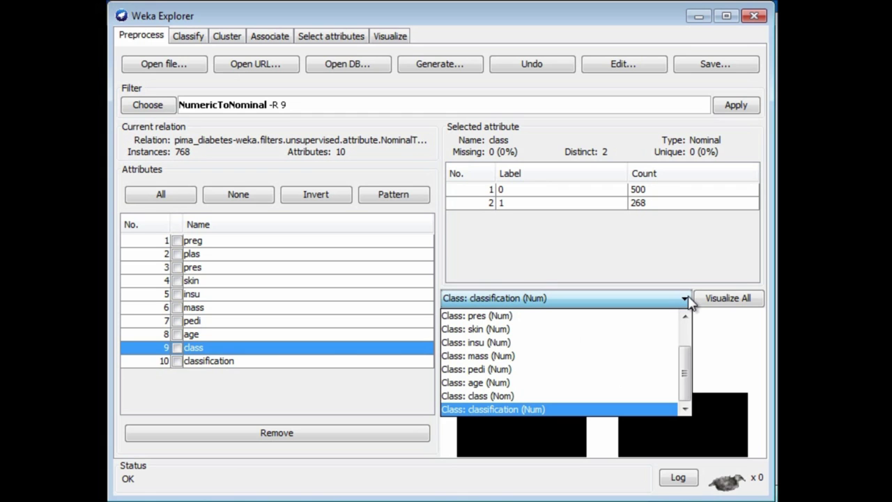
left_click_drag(689, 376, 686, 331)
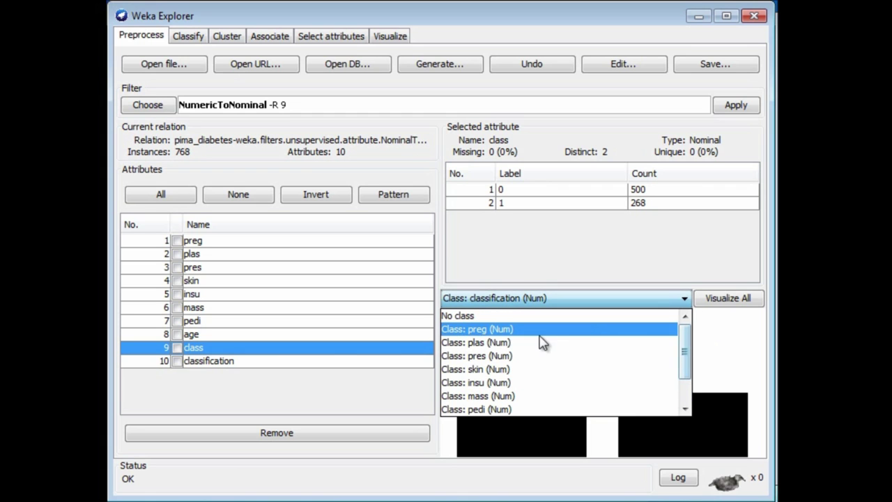
left_click_drag(688, 365, 686, 403)
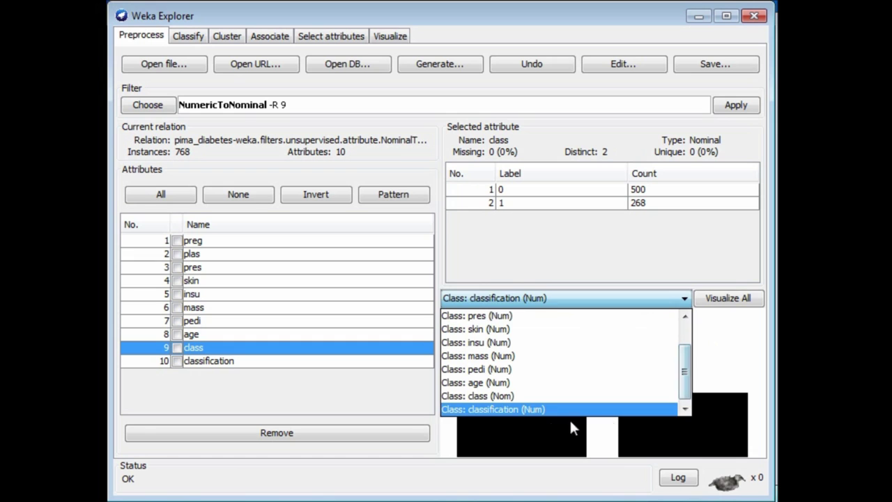
left_click(507, 396)
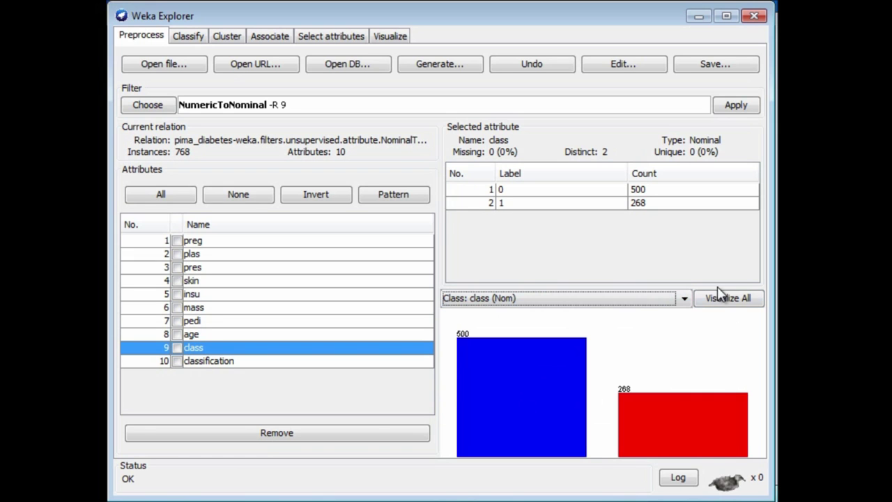
left_click(193, 241)
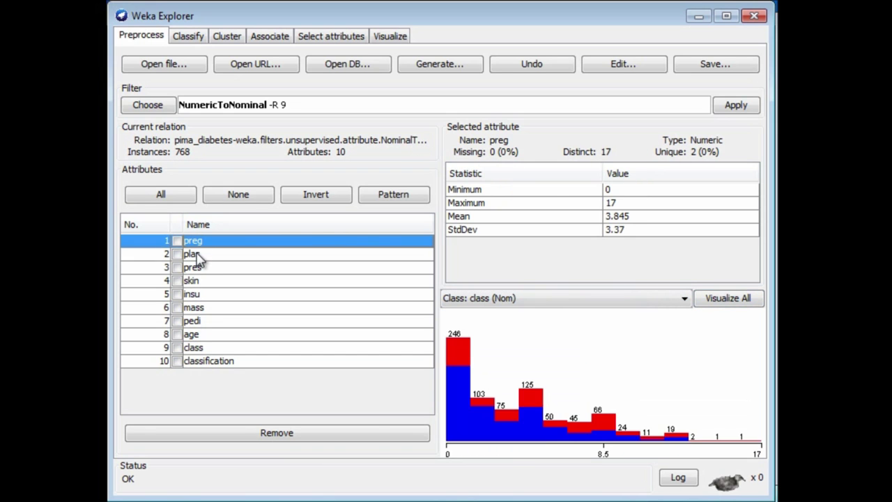
left_click(195, 253)
left_click(197, 268)
left_click(214, 349)
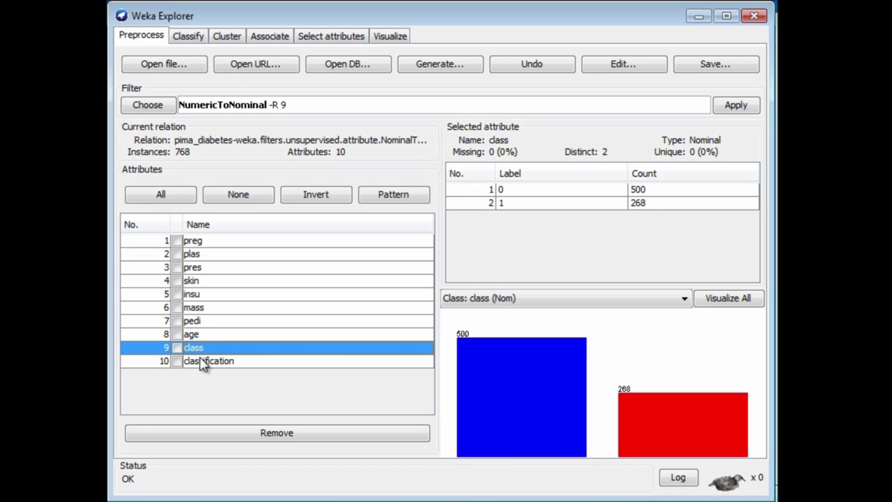
Remove the attributes preg, plas, pres, skin, insu, mass, pedi and age from the dataset.
left_click(177, 240)
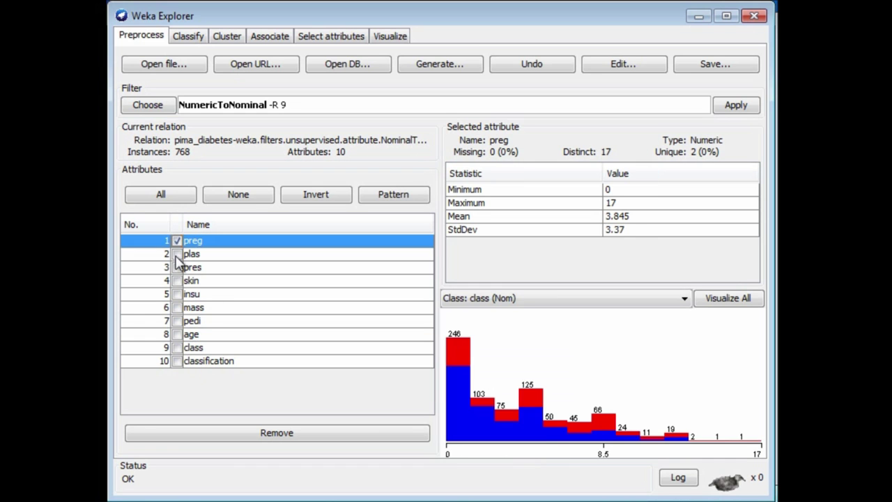
left_click(177, 253)
left_click(177, 267)
left_click(177, 280)
left_click(177, 294)
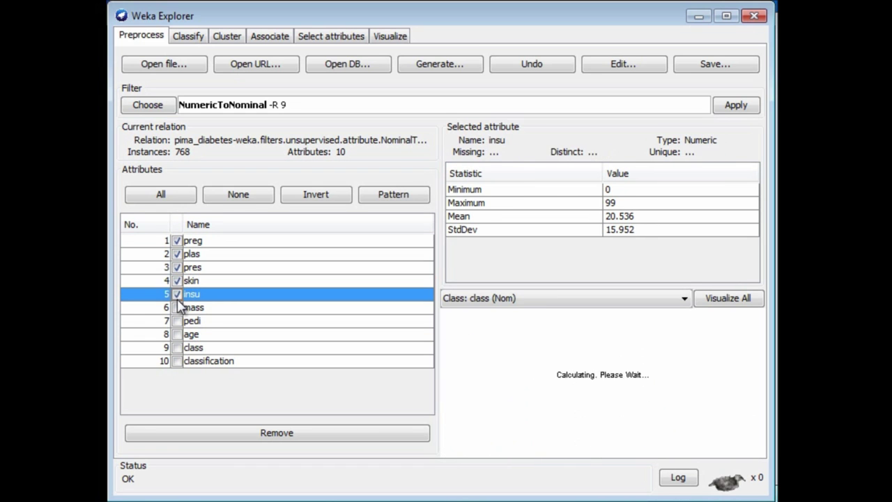
left_click(177, 308)
left_click(177, 320)
left_click(177, 334)
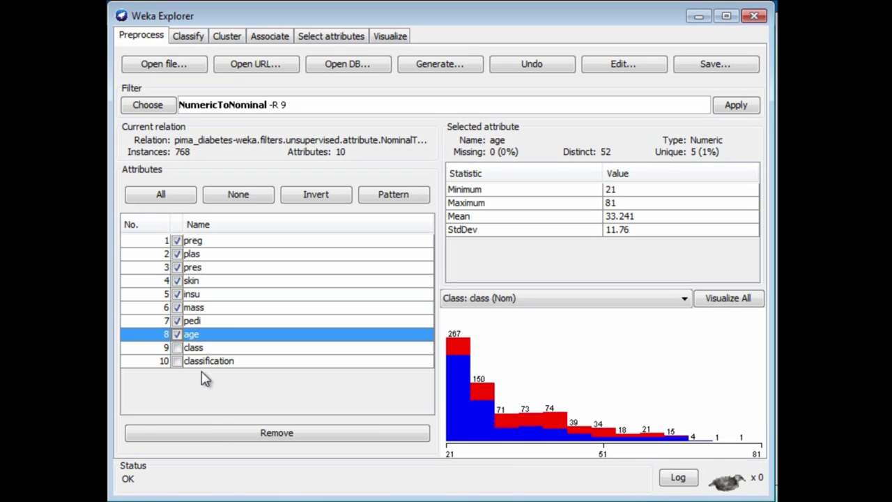
left_click(221, 433)
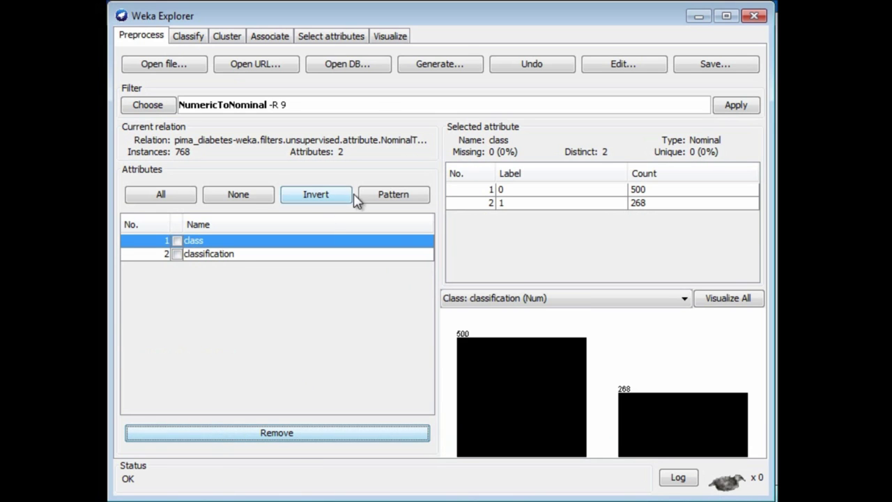
Set the nominal class attribute as the target for classification.
left_click(186, 36)
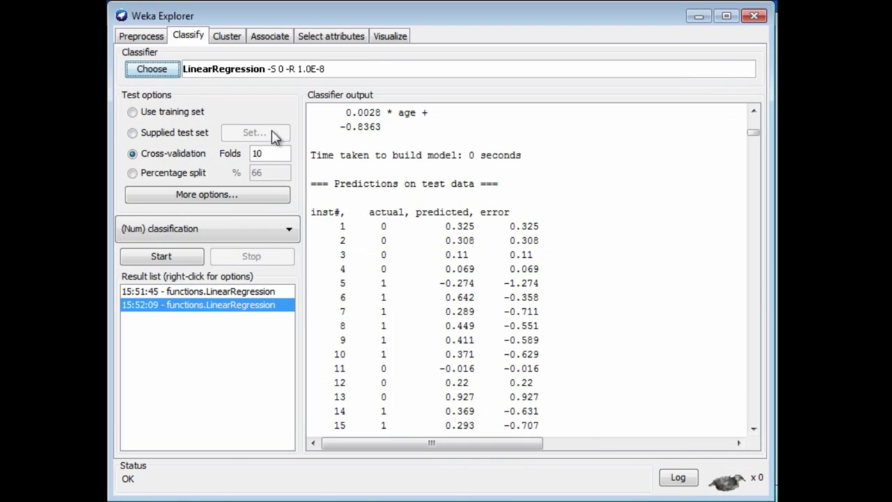
left_click(287, 228)
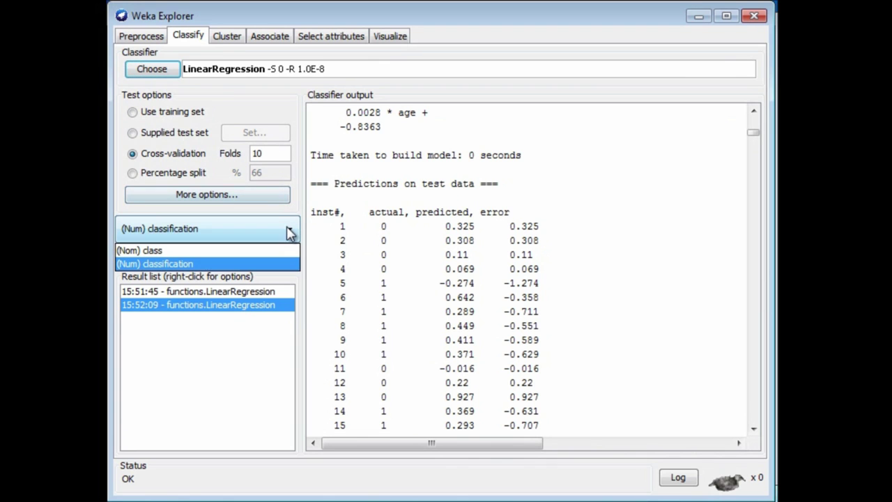
left_click(259, 251)
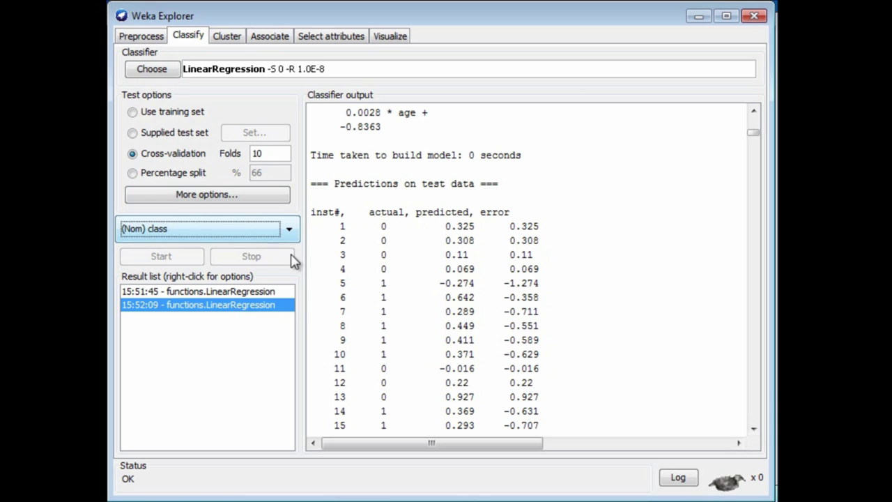
Choose the OneR rule learner as the classifier.
left_click(158, 70)
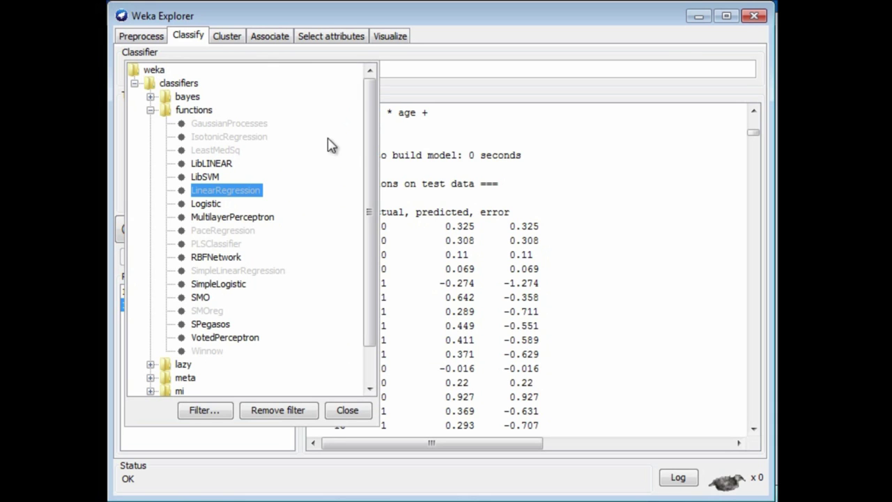
scroll(370, 138, "down", 1)
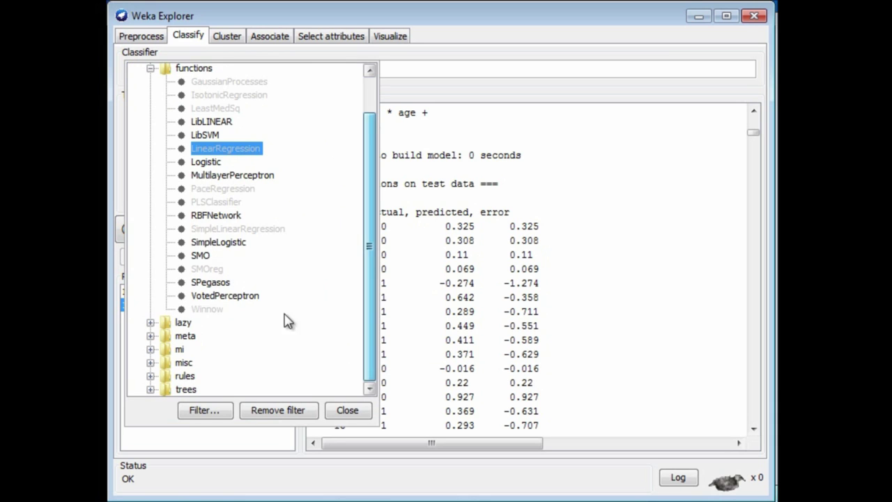
left_click(150, 378)
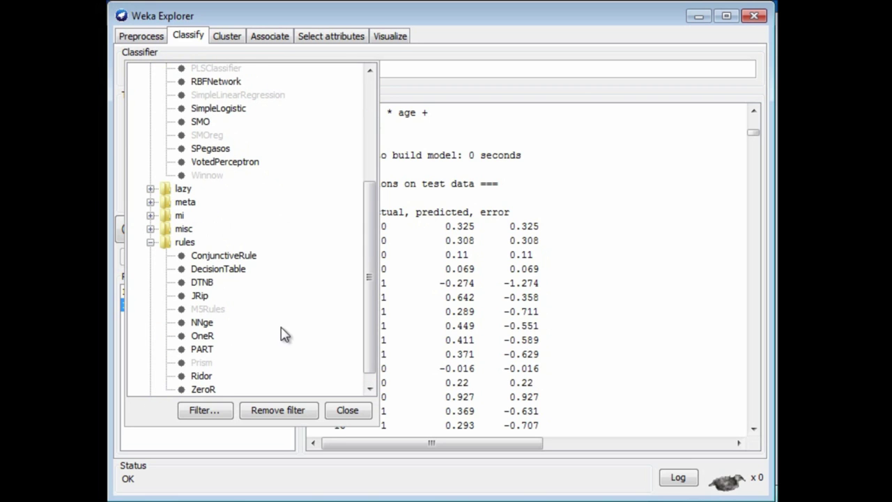
left_click(209, 337)
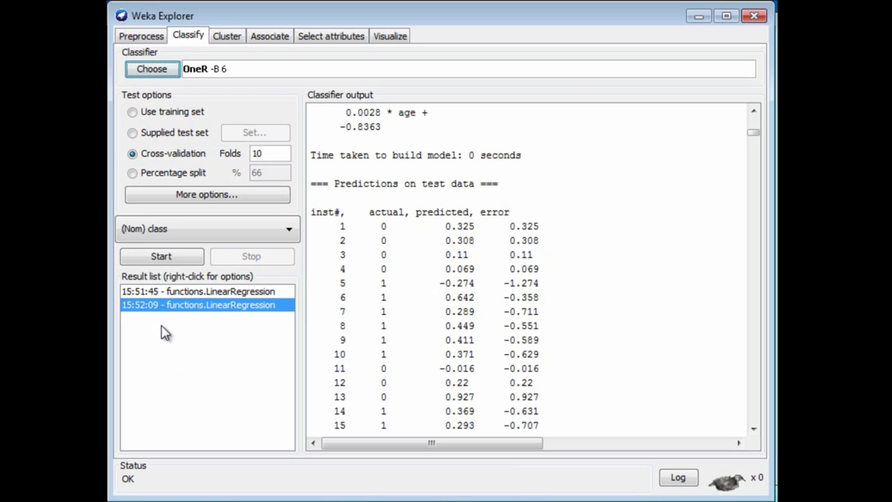
Turn off the output of predictions in the classifier evaluation options.
left_click(219, 197)
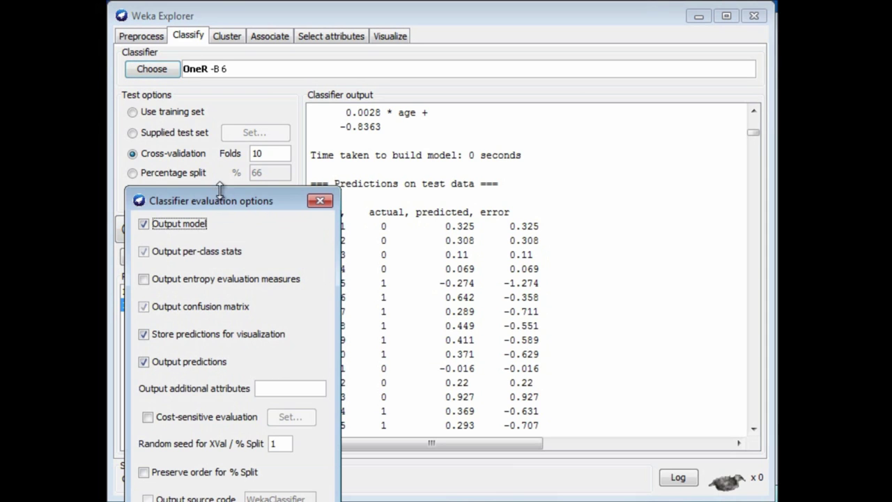
left_click(143, 362)
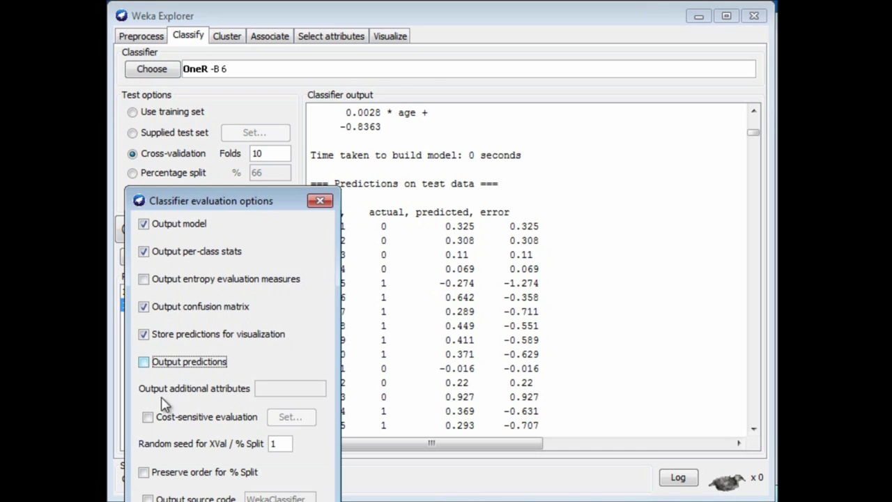
key("Return")
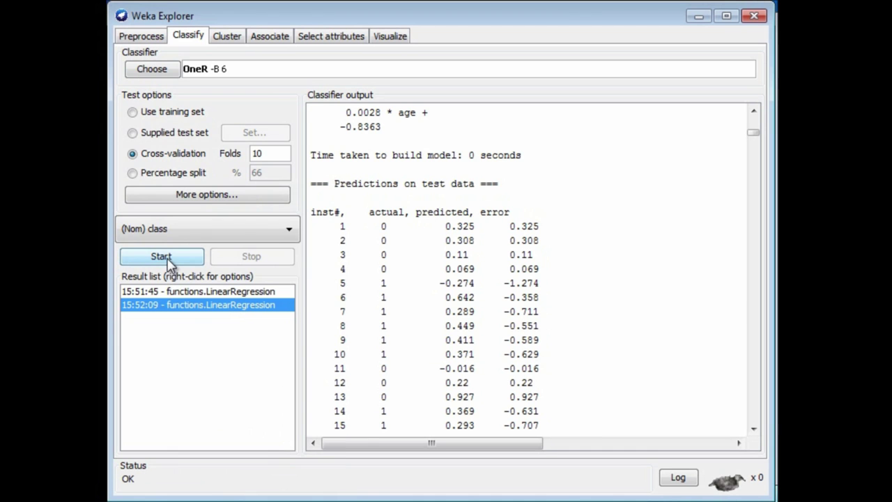
Run OneR with 10-fold cross-validation and review its accuracy summary and the rule built on the classification attribute.
left_click(167, 258)
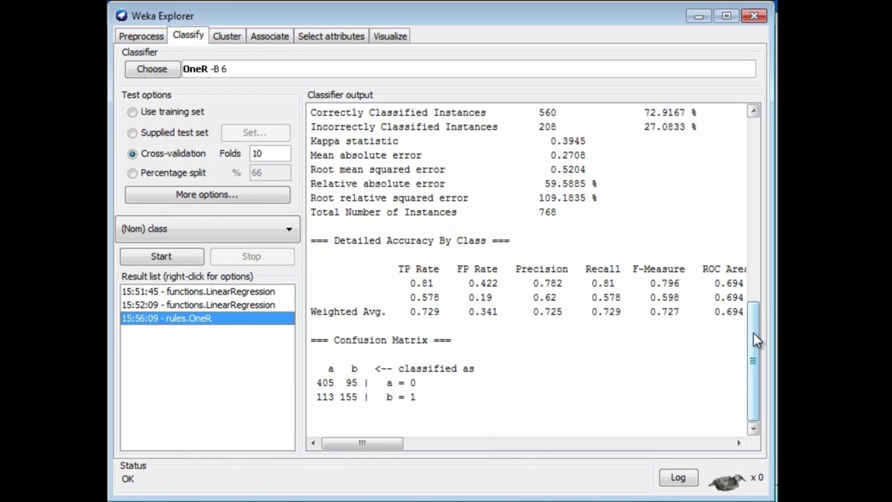
left_click_drag(757, 339, 760, 319)
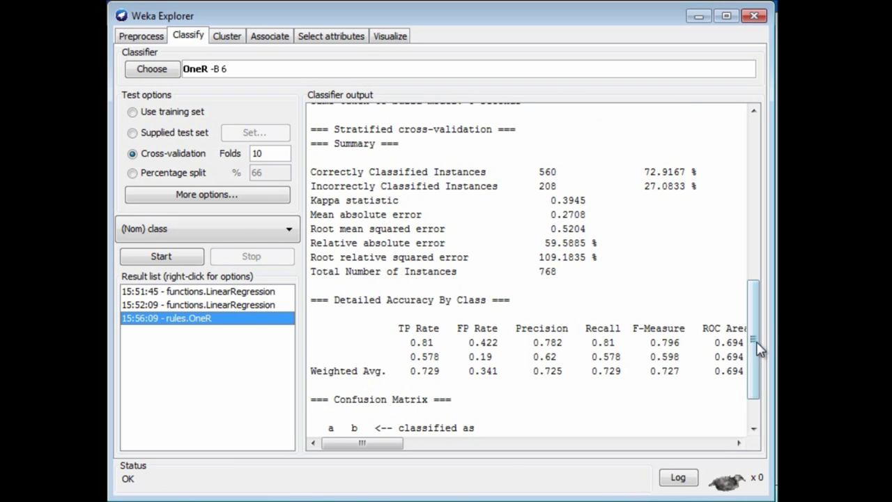
left_click_drag(755, 342, 767, 227)
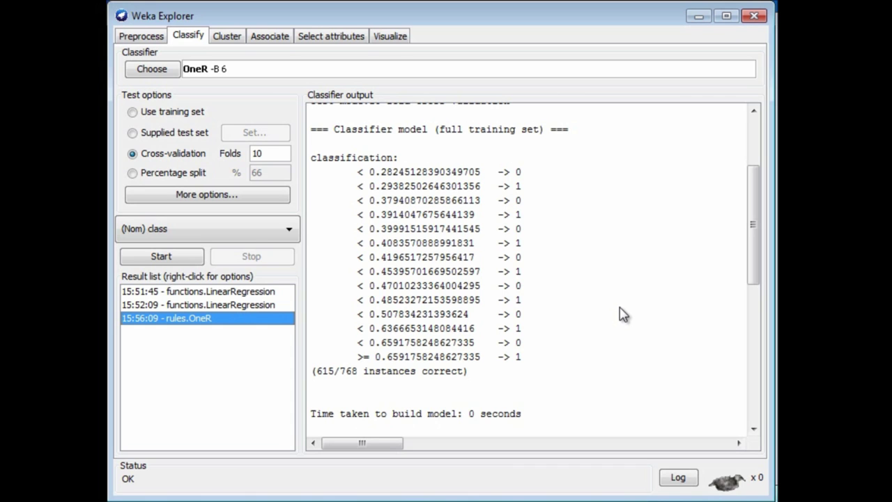
Set OneR's minBucketSize to 100.
left_click(232, 73)
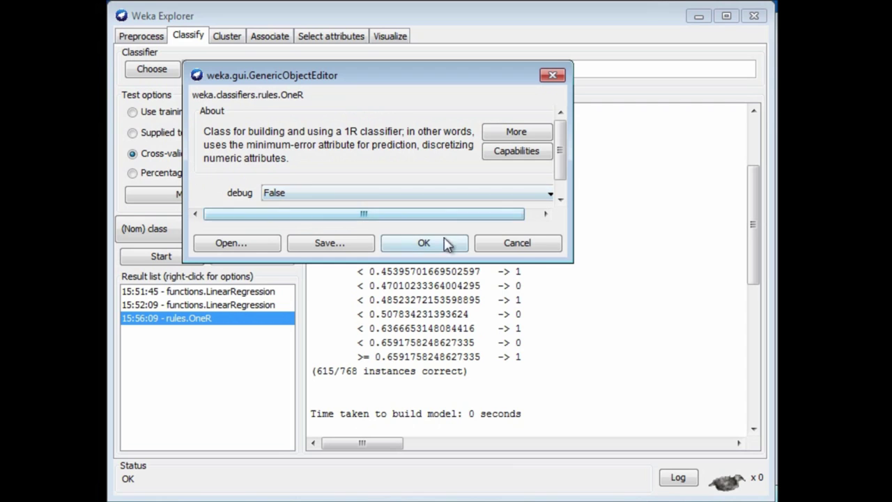
left_click_drag(524, 258, 524, 366)
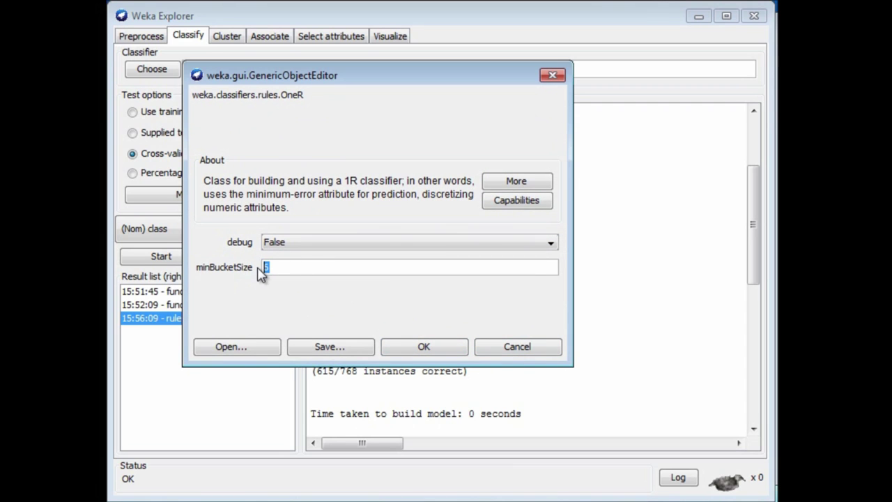
type("00")
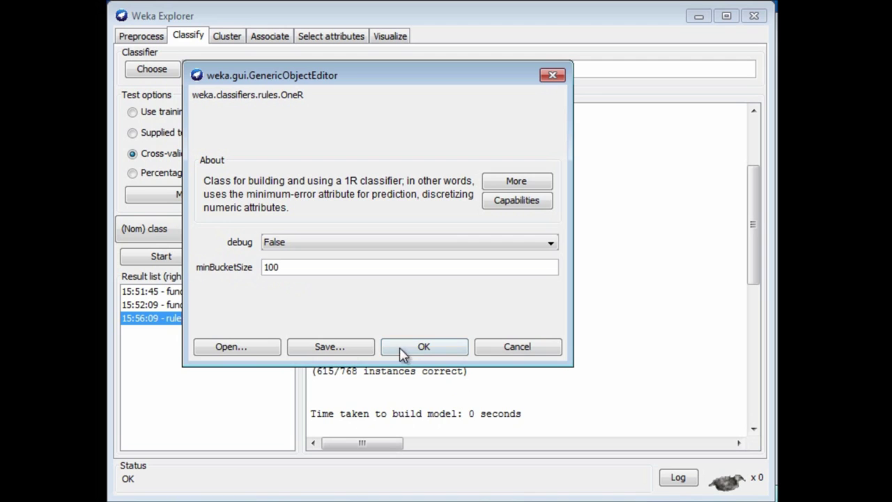
left_click(418, 347)
Rerun OneR with the larger bucket size and review the cross-validation summary and the resulting classification rule.
left_click(154, 257)
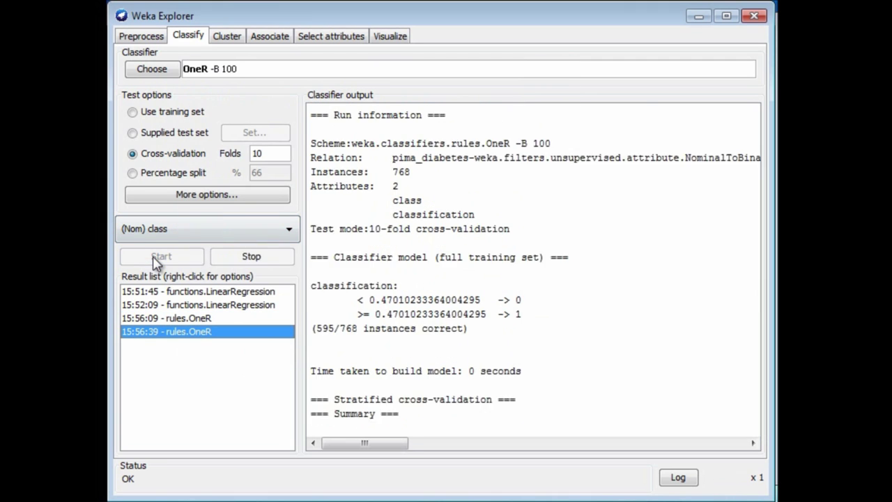
scroll(535, 292, "down", 7)
left_click_drag(756, 347, 757, 300)
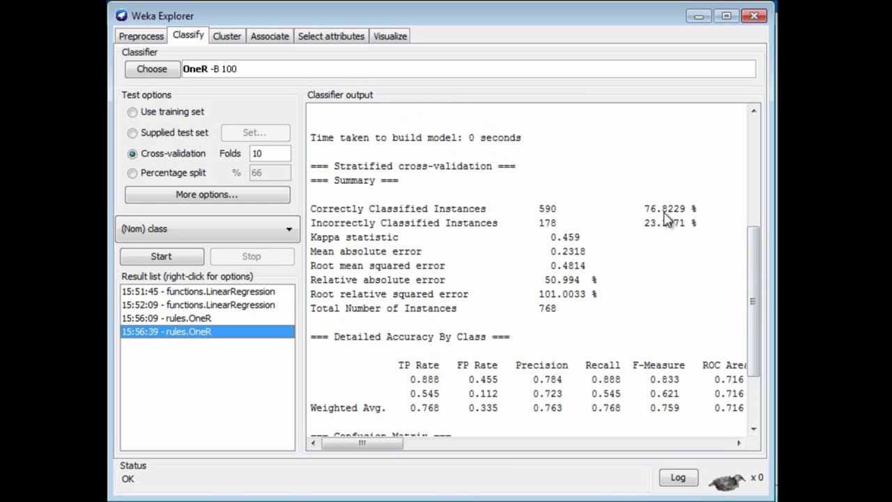
left_click_drag(763, 255, 762, 185)
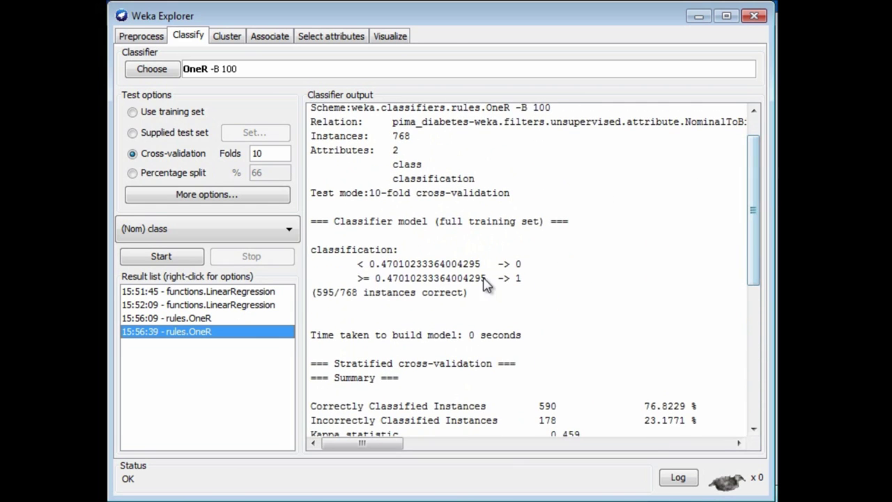